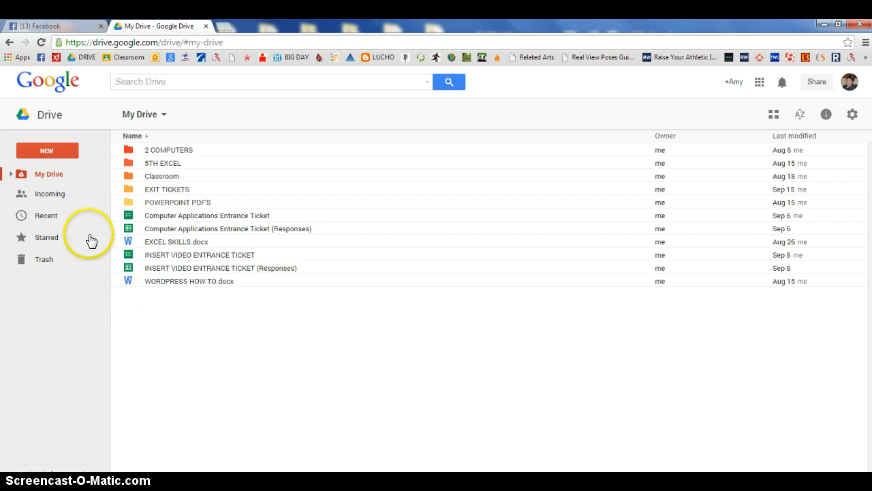
Create a new Google Form in Drive with the City Skyline theme, keeping the default title
{"action": "left_click", "coordinate": [40, 151]}
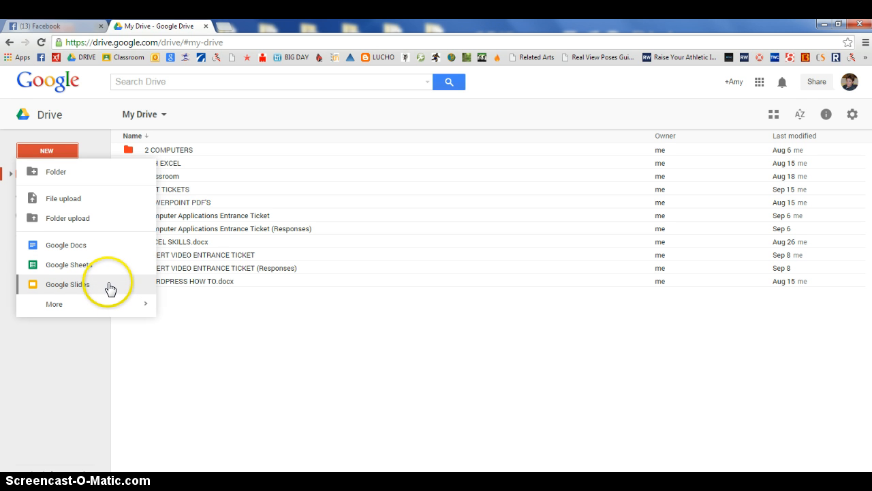
{"action": "mouse_move", "coordinate": [79, 306]}
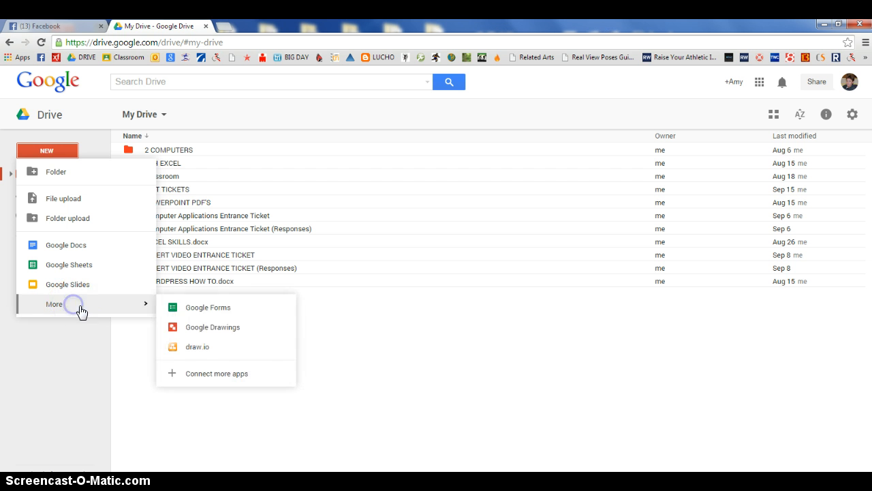
{"action": "left_click", "coordinate": [227, 314]}
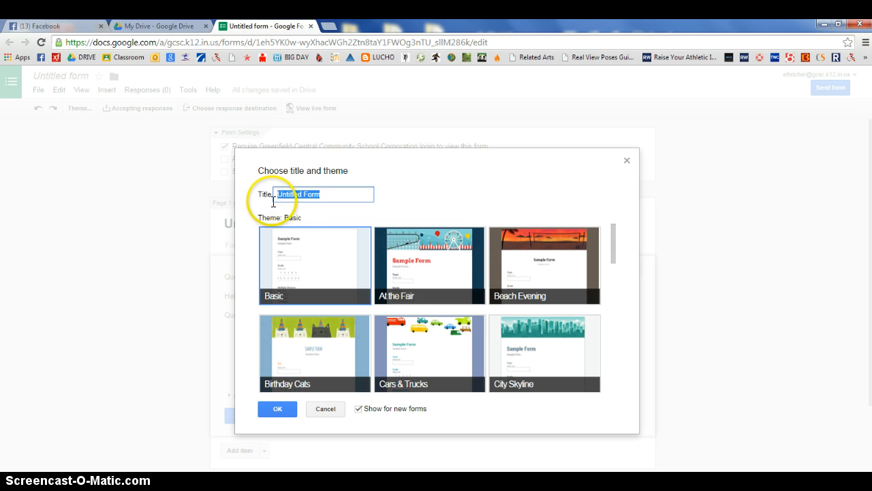
{"action": "left_click", "coordinate": [550, 359]}
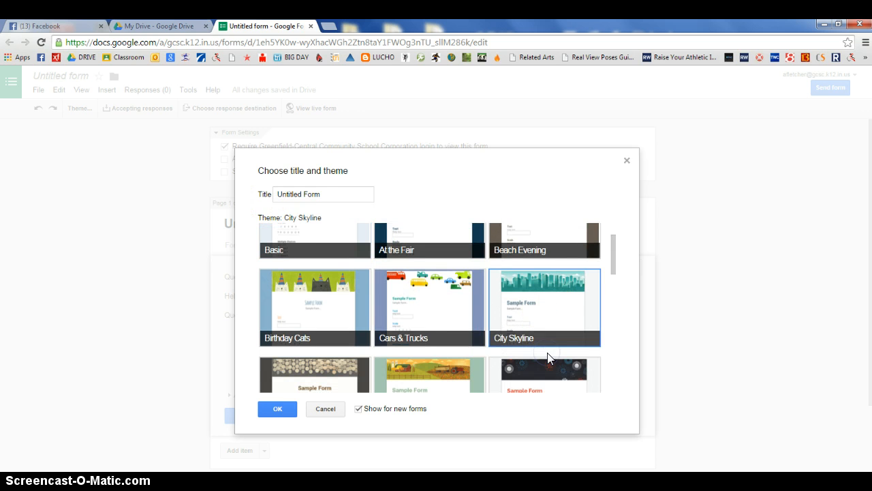
{"action": "left_click", "coordinate": [277, 411]}
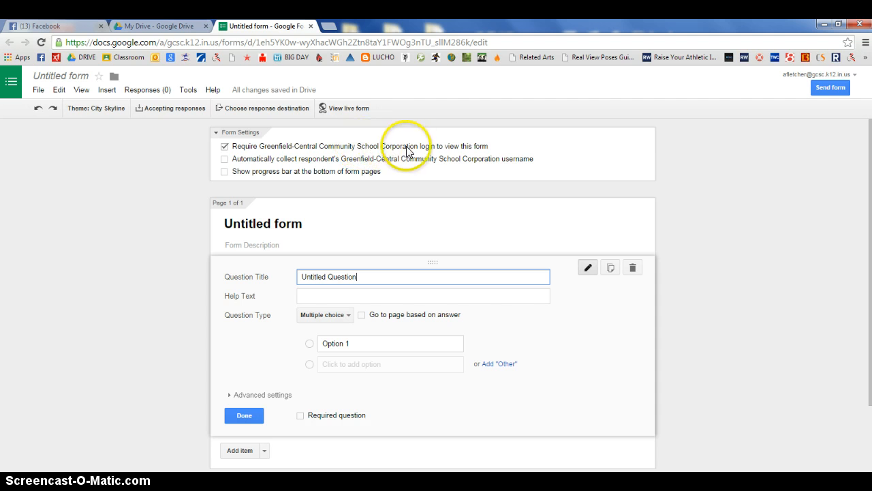
Enable automatic collection of respondents' usernames and title the form "Fairy Tales Quiz"
{"action": "left_click", "coordinate": [224, 160]}
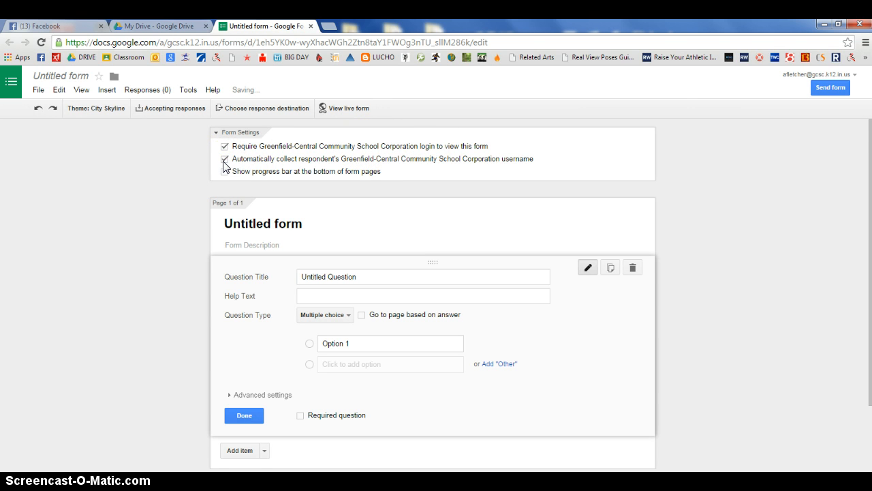
{"action": "left_click", "coordinate": [292, 218]}
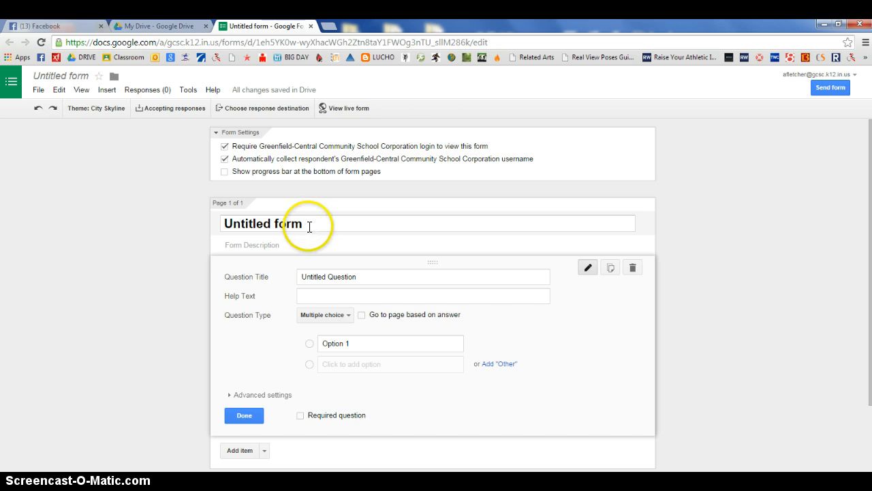
{"action": "left_click_drag", "start_coordinate": [310, 227], "coordinate": [190, 244]}
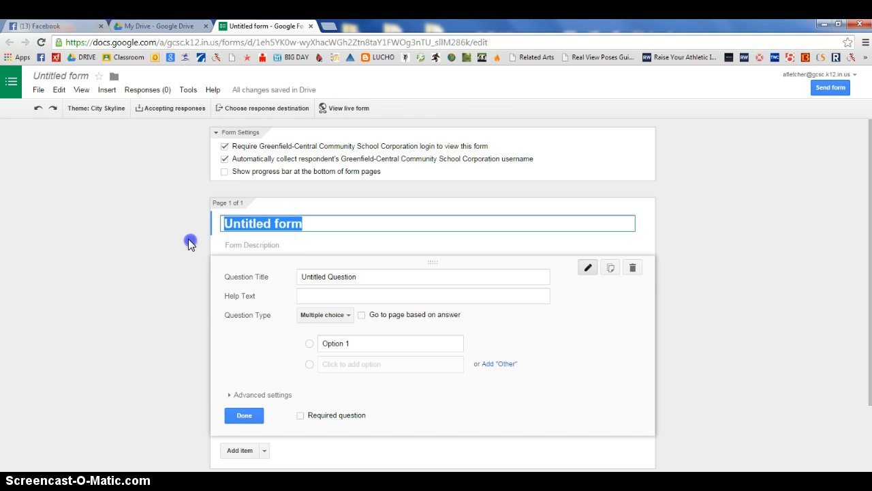
{"action": "type", "text": "Fairy Tales Quiz"}
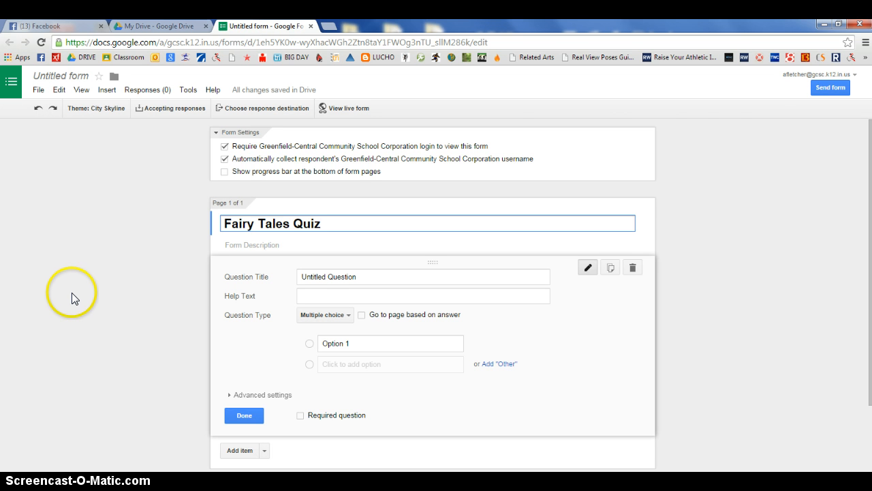
Turn the untitled first question into a Text question titled "Last Name" and finish editing it
{"action": "left_click", "coordinate": [373, 276]}
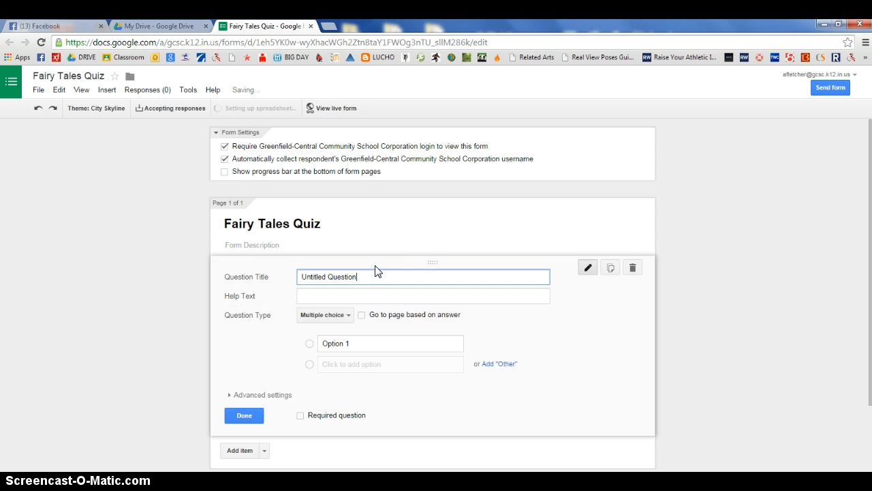
{"action": "key", "text": "BackSpace"}
{"action": "key", "text": "BackSpace"}
{"action": "key", "text": "BackSpace"}
{"action": "key", "text": "BackSpace"}
{"action": "key", "text": "BackSpace"}
{"action": "key", "text": "BackSpace"}
{"action": "key", "text": "BackSpace"}
{"action": "key", "text": "BackSpace"}
{"action": "key", "text": "BackSpace"}
{"action": "key", "text": "BackSpace"}
{"action": "key", "text": "BackSpace"}
{"action": "key", "text": "BackSpace"}
{"action": "key", "text": "BackSpace"}
{"action": "key", "text": "BackSpace"}
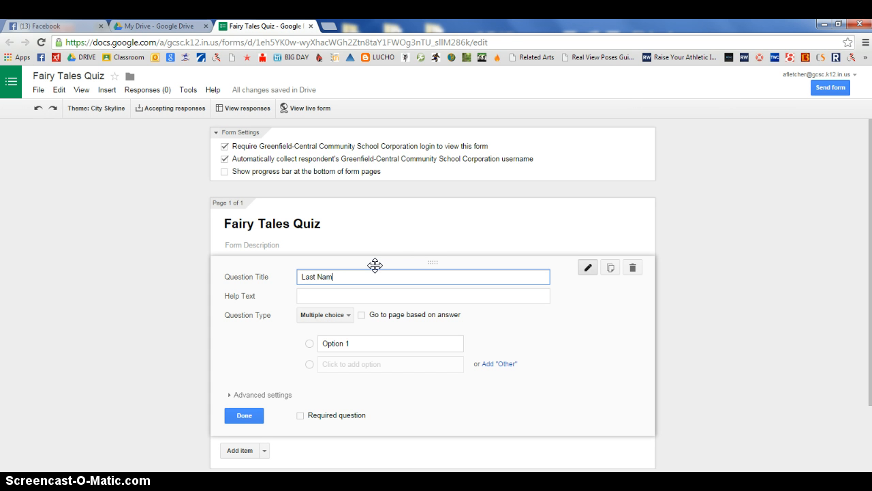
{"action": "type", "text": "Last Name"}
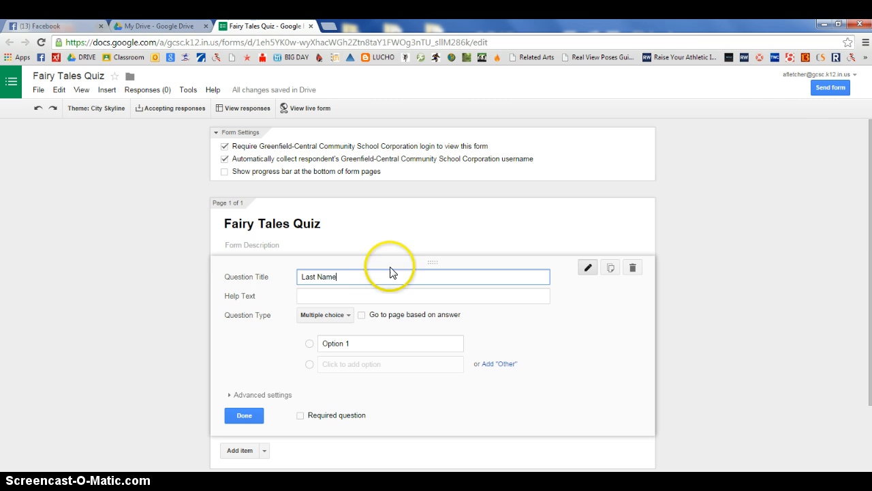
{"action": "left_click", "coordinate": [348, 316]}
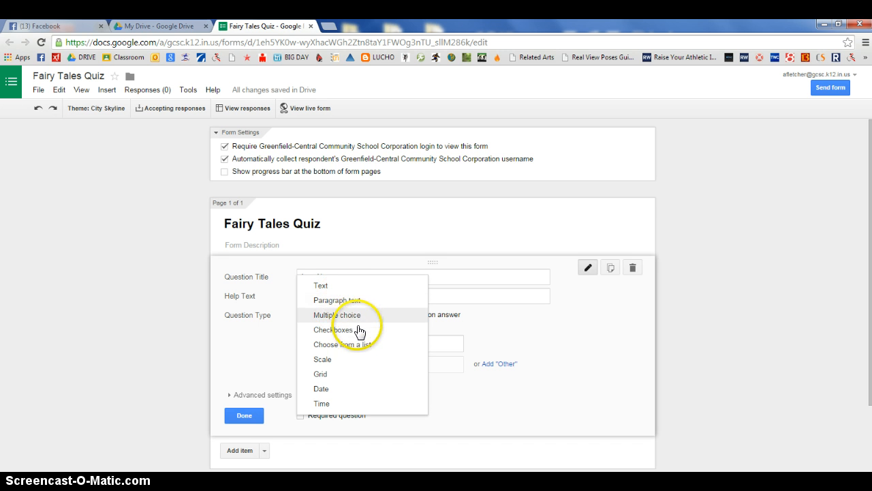
{"action": "left_click", "coordinate": [335, 287]}
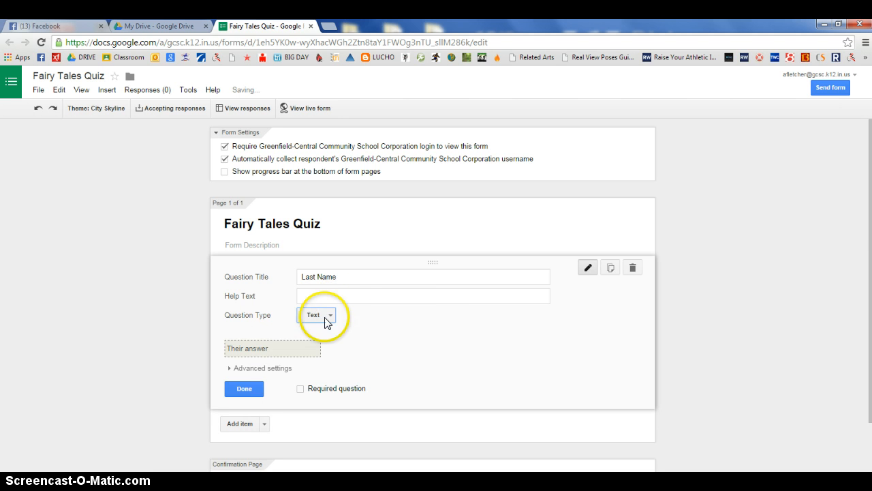
{"action": "left_click", "coordinate": [246, 388]}
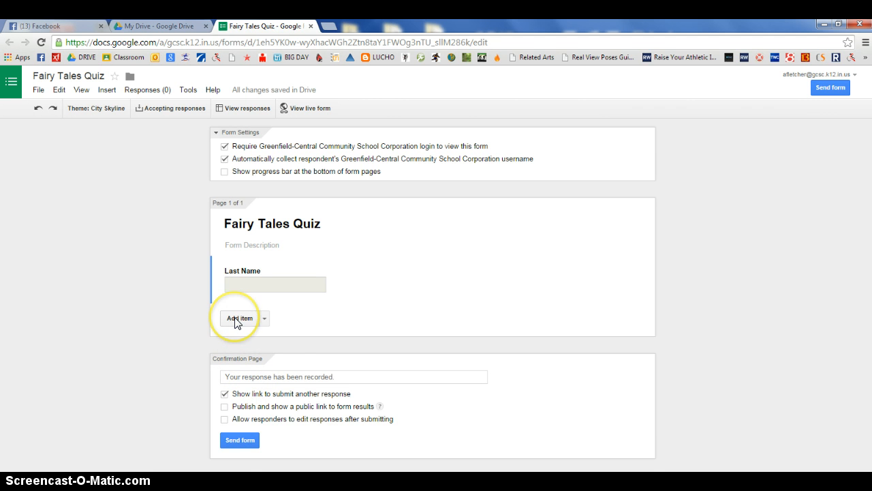
Add a Text question titled "First Name" below the Last Name question
{"action": "left_click", "coordinate": [237, 319]}
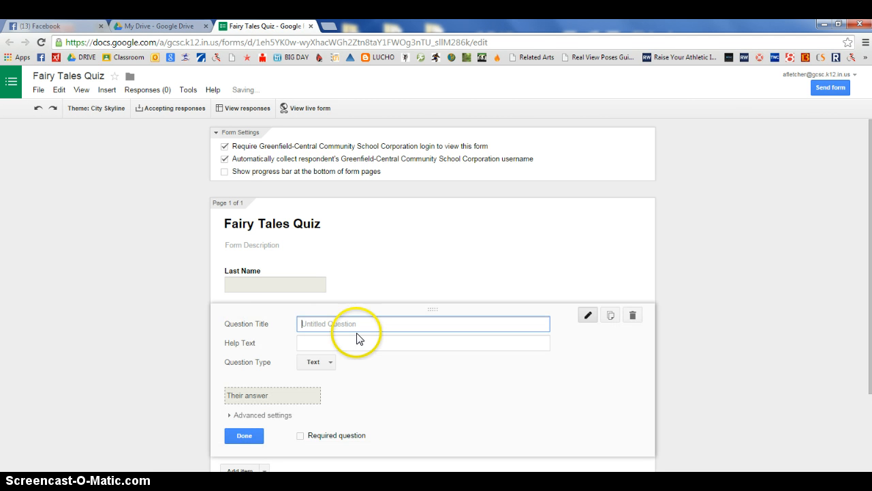
{"action": "type", "text": "First Name"}
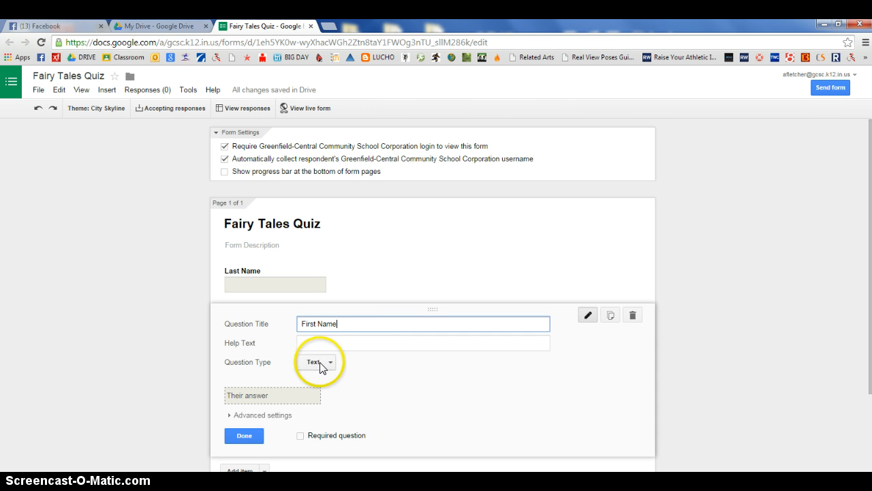
{"action": "left_click", "coordinate": [244, 436]}
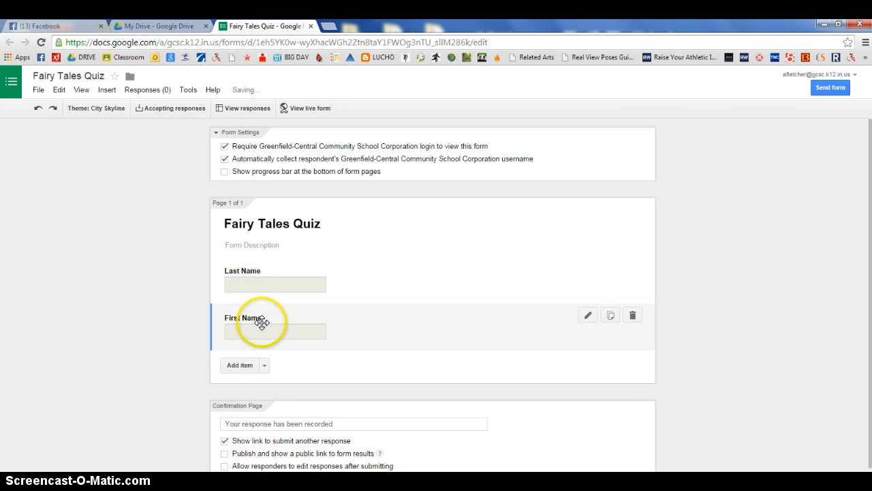
Add a question titled "How many mice were blind?" and set its type to Multiple choice
{"action": "left_click", "coordinate": [243, 368]}
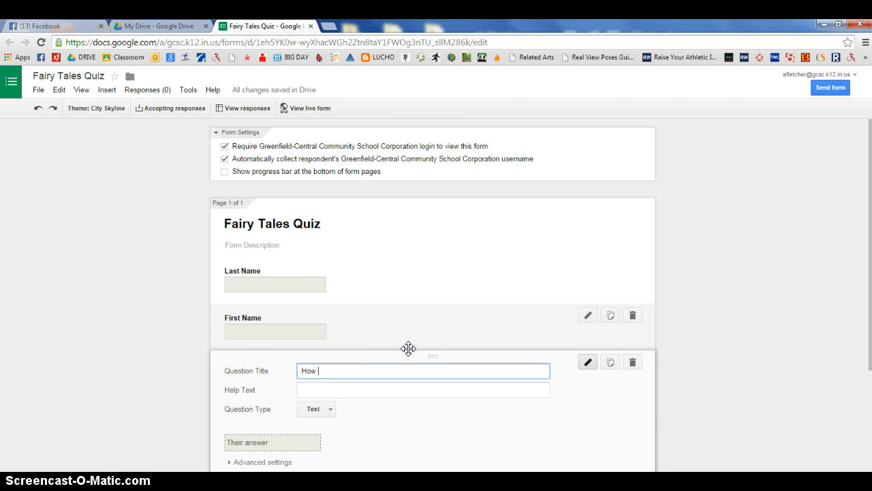
{"action": "type", "text": "How many mice wee blind?"}
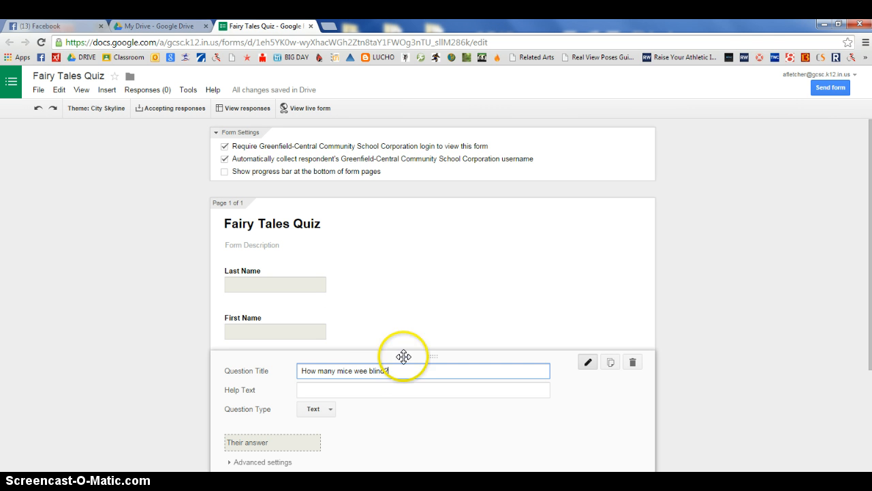
{"action": "left_click", "coordinate": [365, 372]}
{"action": "type", "text": "r"}
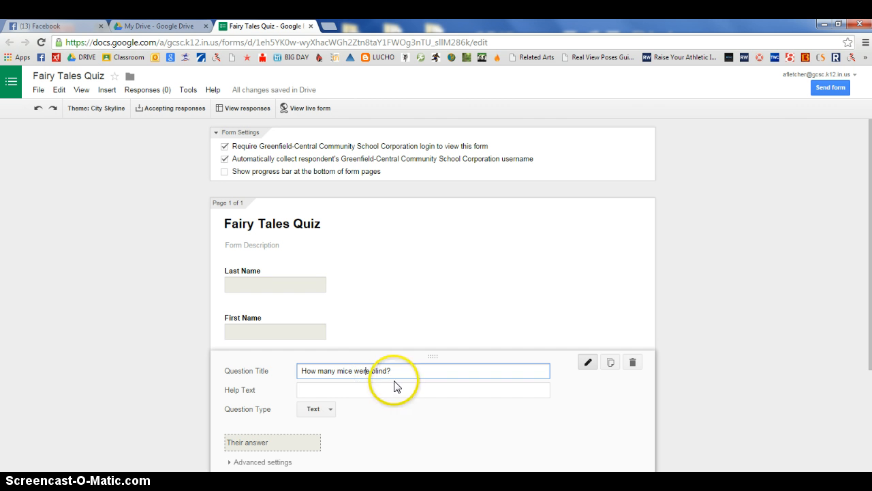
{"action": "left_click", "coordinate": [330, 414]}
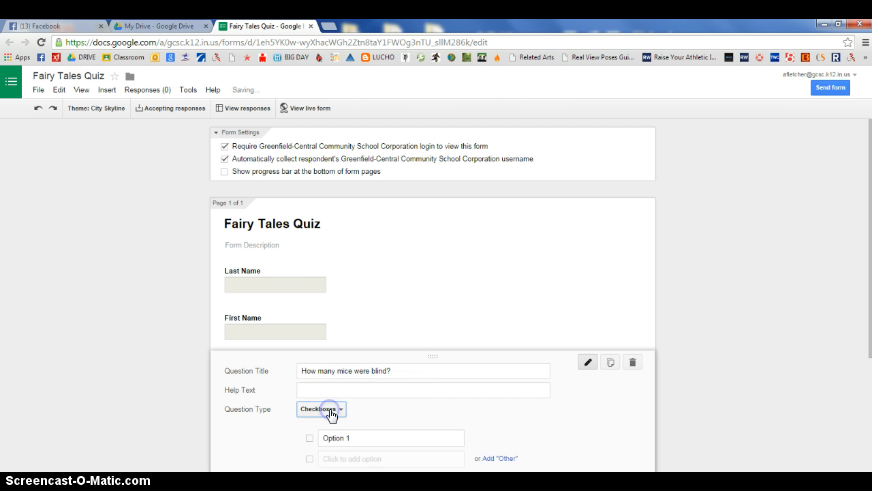
{"action": "left_click", "coordinate": [331, 413]}
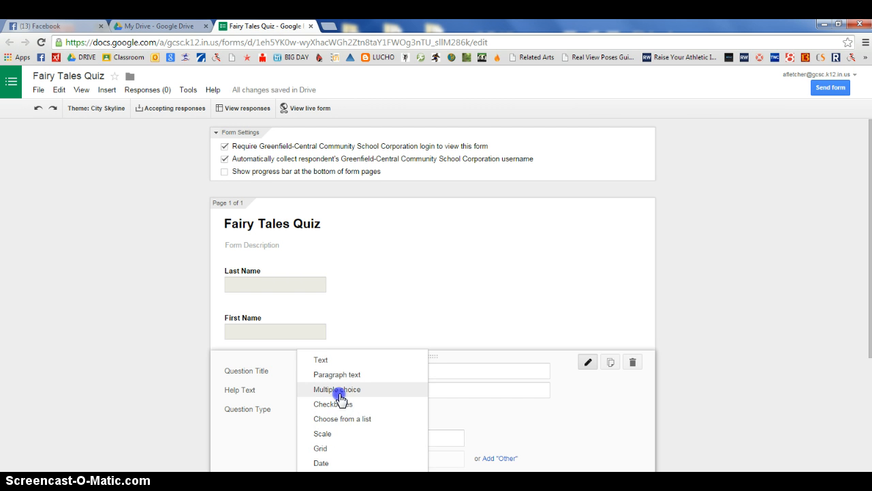
{"action": "left_click", "coordinate": [340, 395]}
Enter the answer options Four, Seven, Three and Sixteen for the blind mice question and finish editing it
{"action": "left_click", "coordinate": [376, 439]}
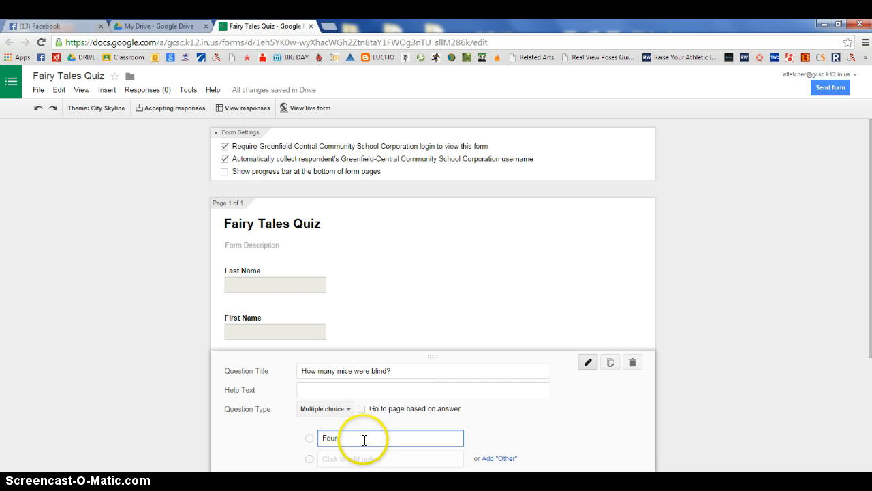
{"action": "left_click", "coordinate": [359, 459]}
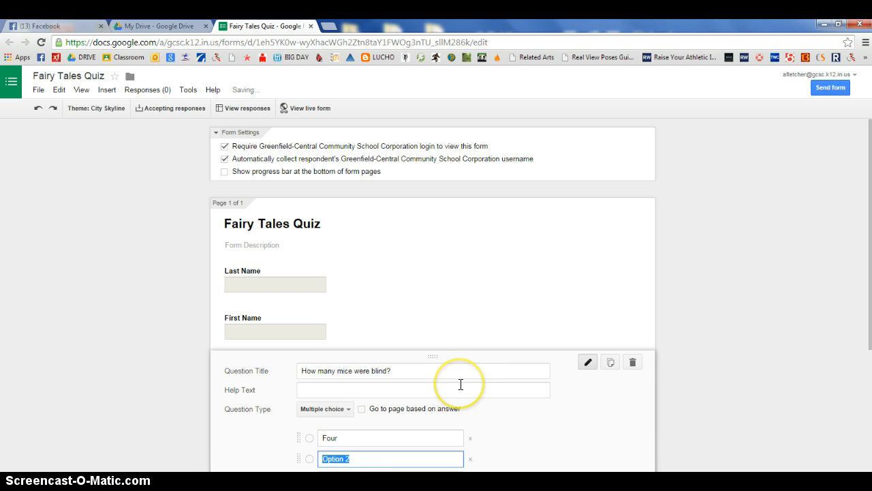
{"action": "type", "text": "Seven"}
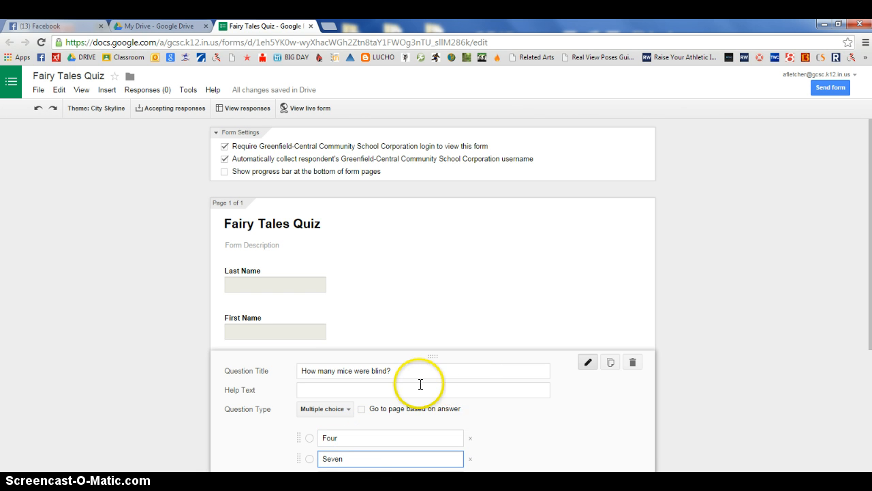
{"action": "scroll", "coordinate": [417, 379], "scroll_direction": "down", "scroll_amount": 2}
{"action": "left_click", "coordinate": [396, 372]}
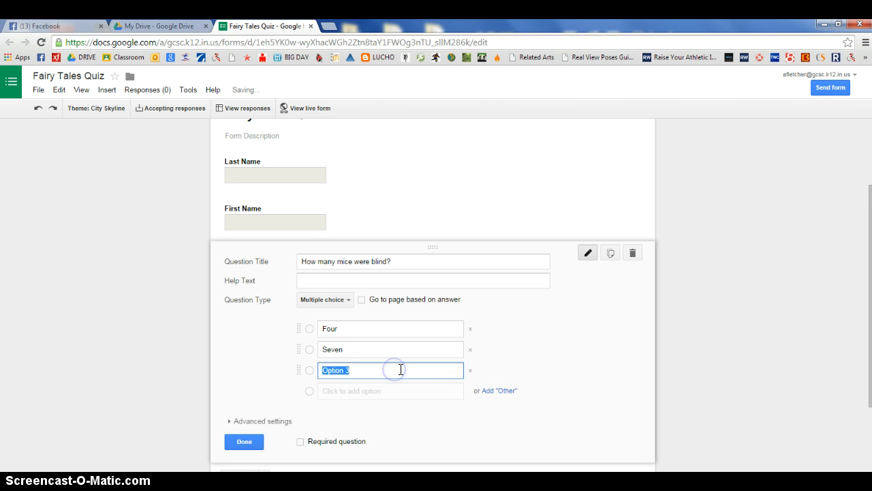
{"action": "type", "text": "Three"}
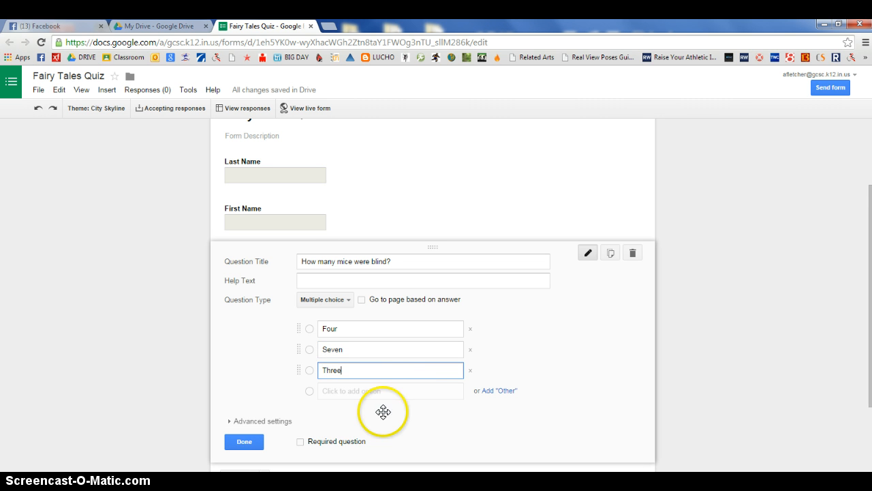
{"action": "left_click", "coordinate": [368, 392]}
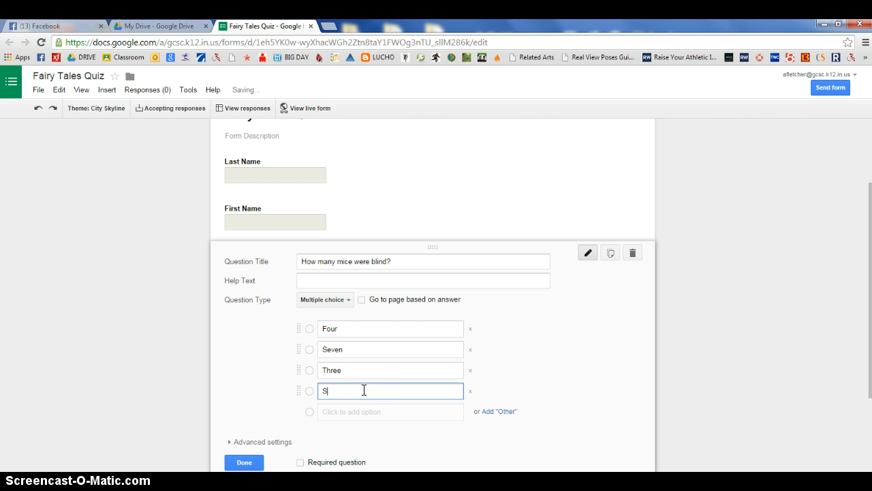
{"action": "type", "text": "Sixteen"}
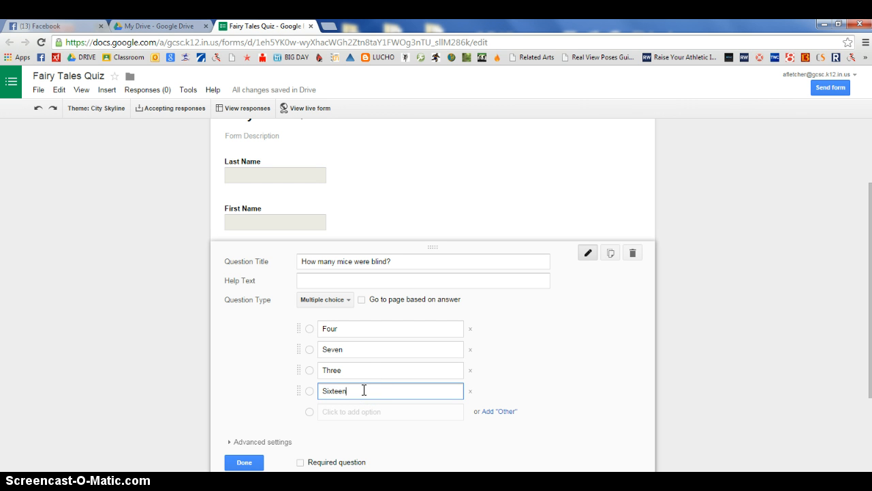
{"action": "left_click", "coordinate": [346, 404]}
{"action": "left_click", "coordinate": [244, 462]}
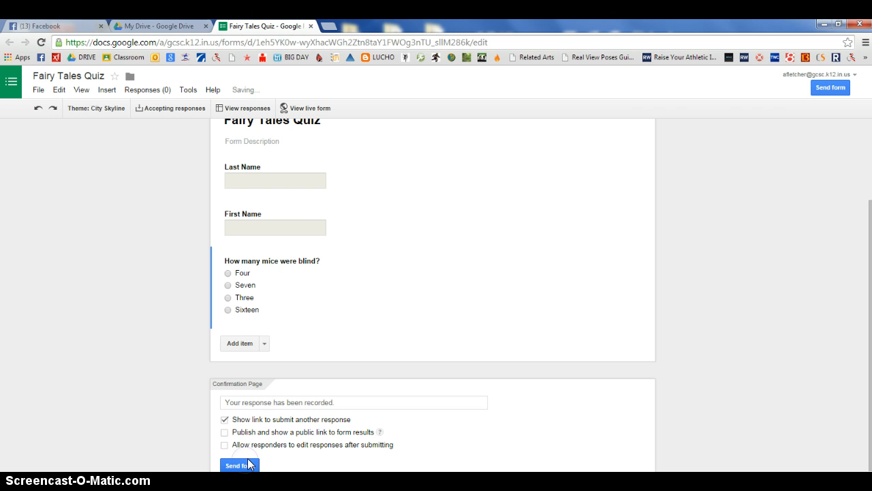
Add a question titled "How many dwarfs did Snow White have?" and set its type to Checkboxes
{"action": "left_click", "coordinate": [237, 344]}
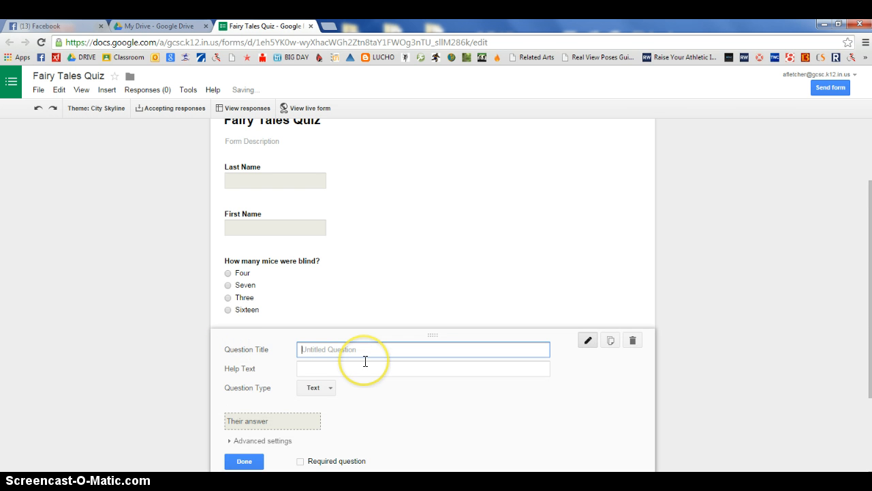
{"action": "type", "text": "How"}
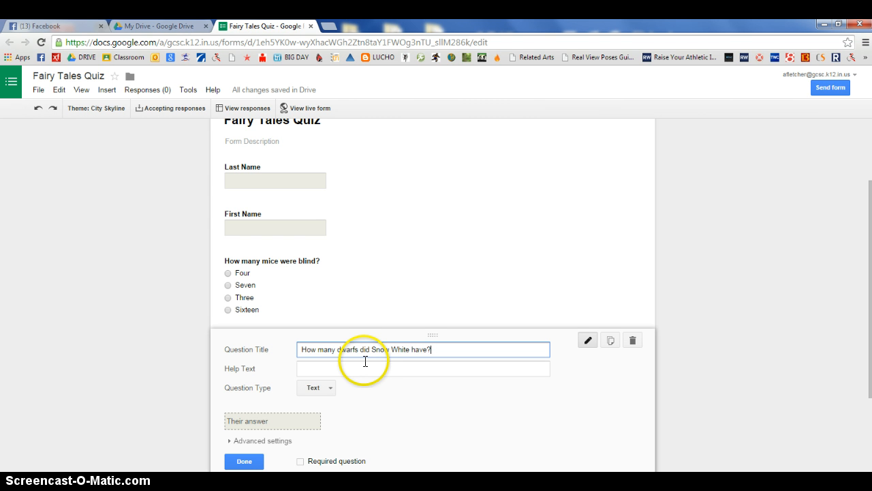
{"action": "left_click", "coordinate": [327, 390]}
{"action": "left_click", "coordinate": [332, 390]}
{"action": "left_click", "coordinate": [341, 389]}
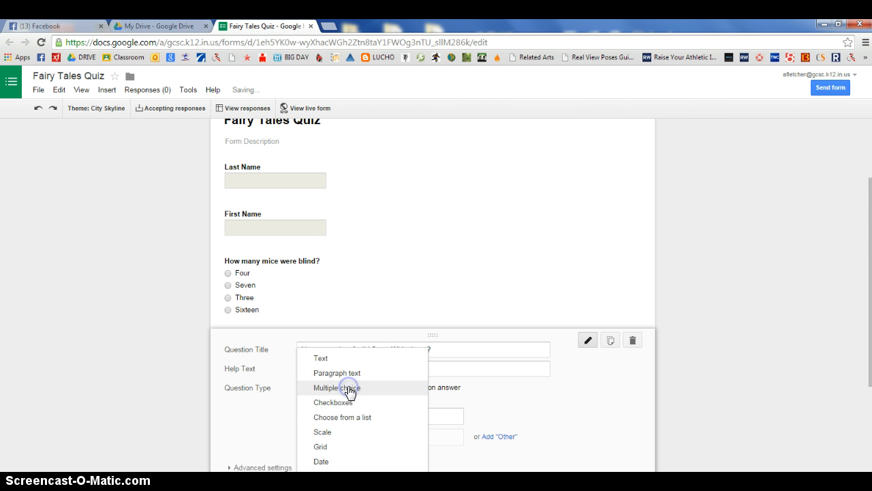
{"action": "left_click", "coordinate": [346, 402]}
{"action": "scroll", "coordinate": [347, 395], "scroll_direction": "down", "scroll_amount": 2}
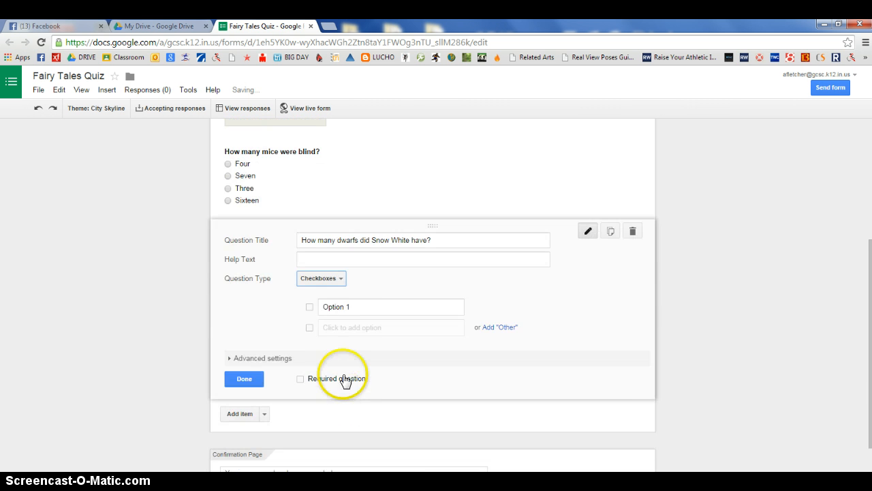
Enter the answer options Five, Seven, Eight and Twelve for the Snow White dwarfs question and finish editing it
{"action": "left_click", "coordinate": [369, 307]}
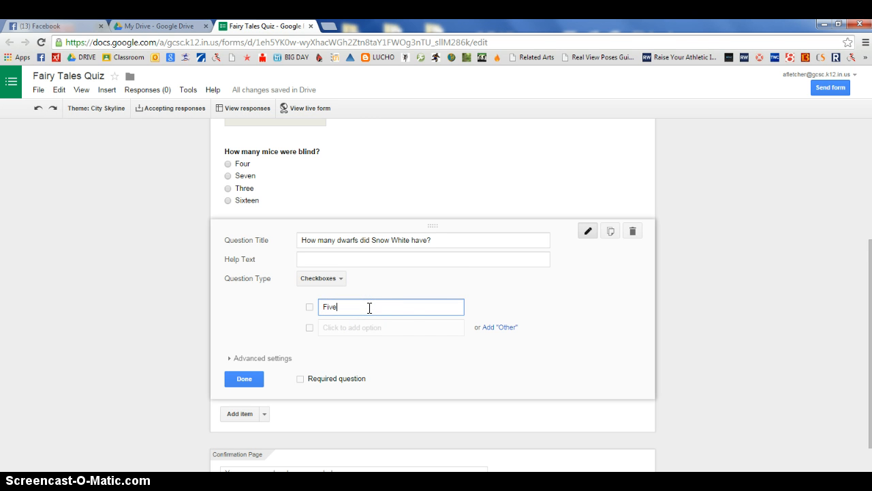
{"action": "left_click", "coordinate": [385, 329]}
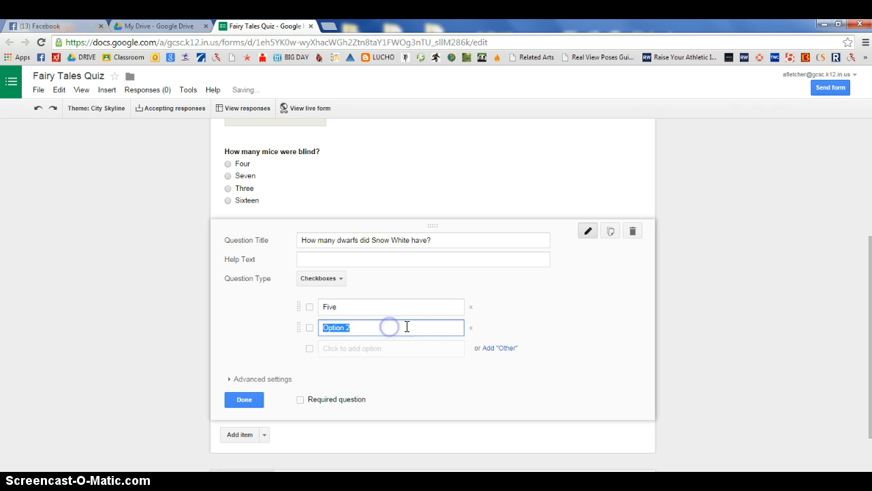
{"action": "type", "text": "Seven"}
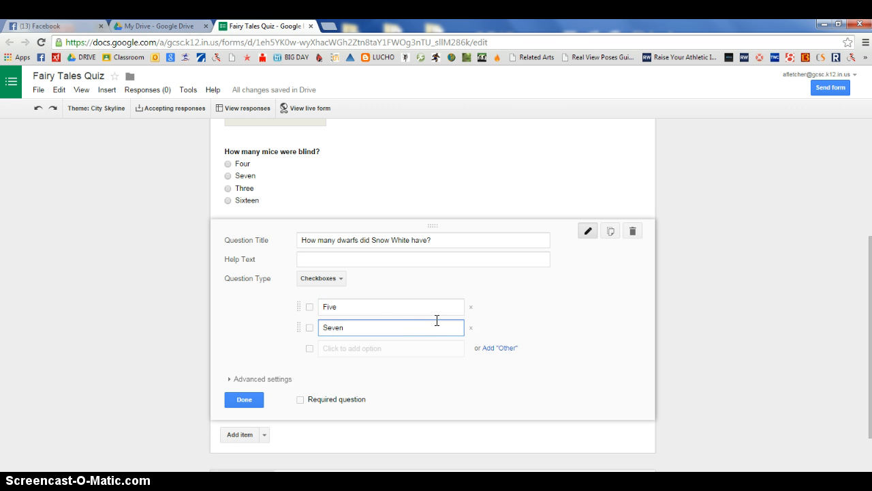
{"action": "left_click", "coordinate": [400, 349]}
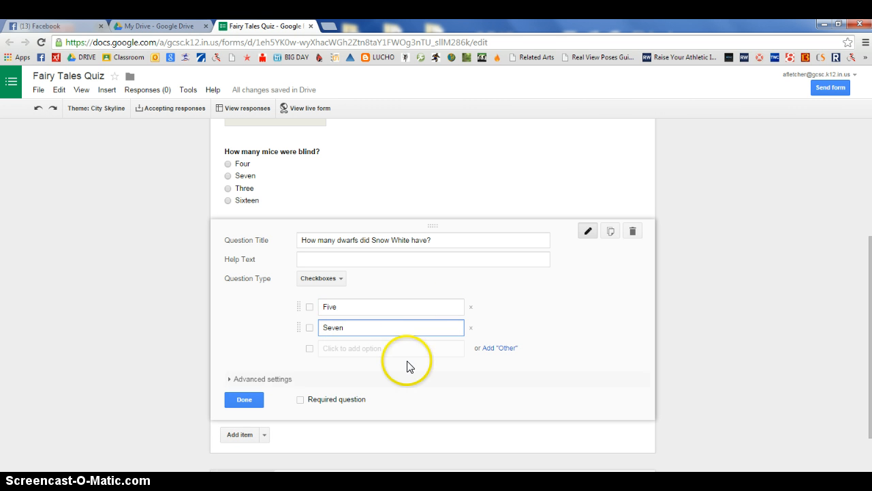
{"action": "type", "text": "Eight"}
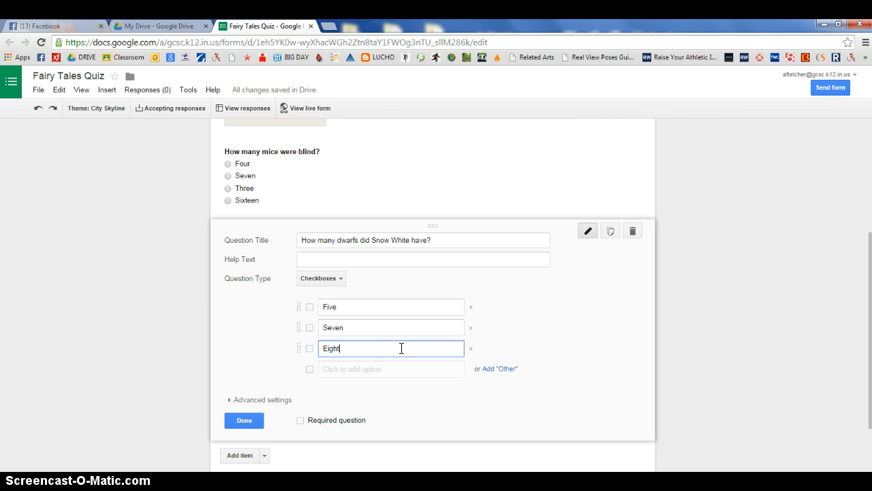
{"action": "left_click", "coordinate": [399, 369]}
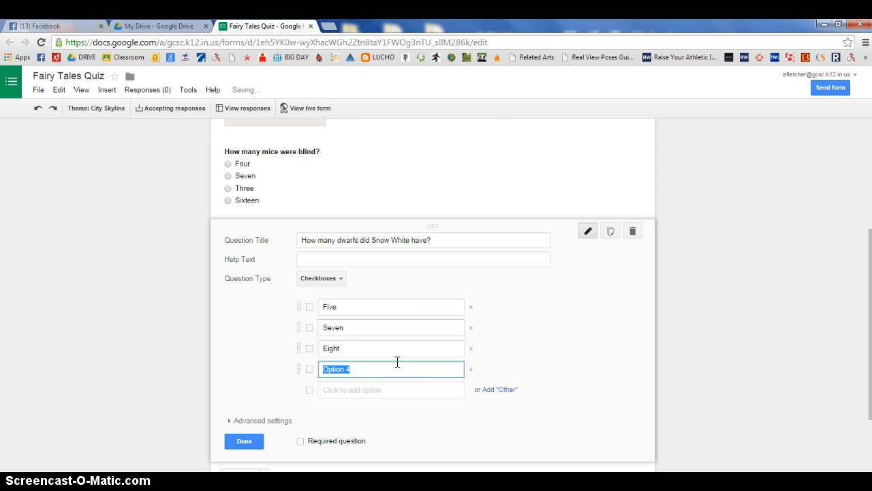
{"action": "type", "text": "Twelve"}
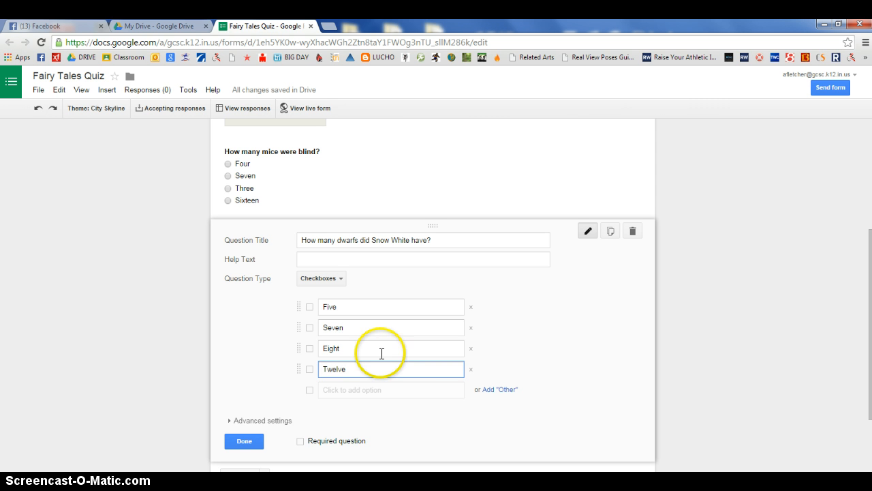
{"action": "left_click", "coordinate": [248, 443]}
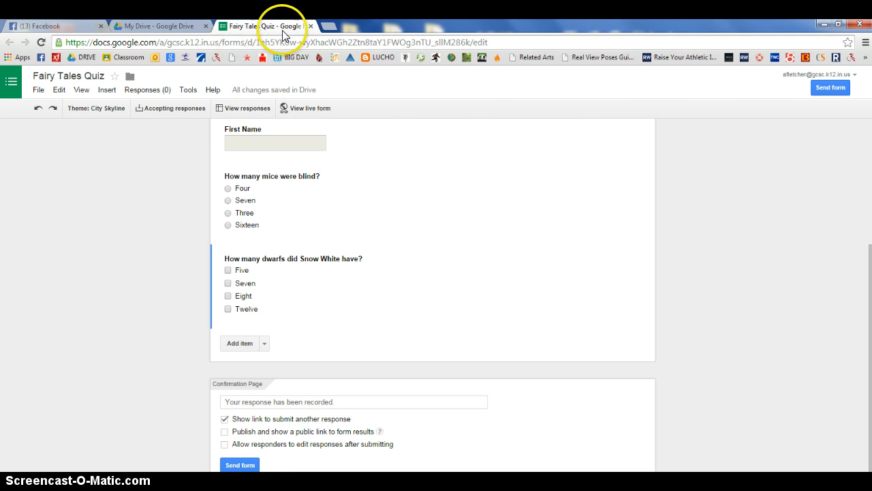
Open the sharing options for the form, copy its link to share and close the dialog
{"action": "left_click", "coordinate": [242, 465]}
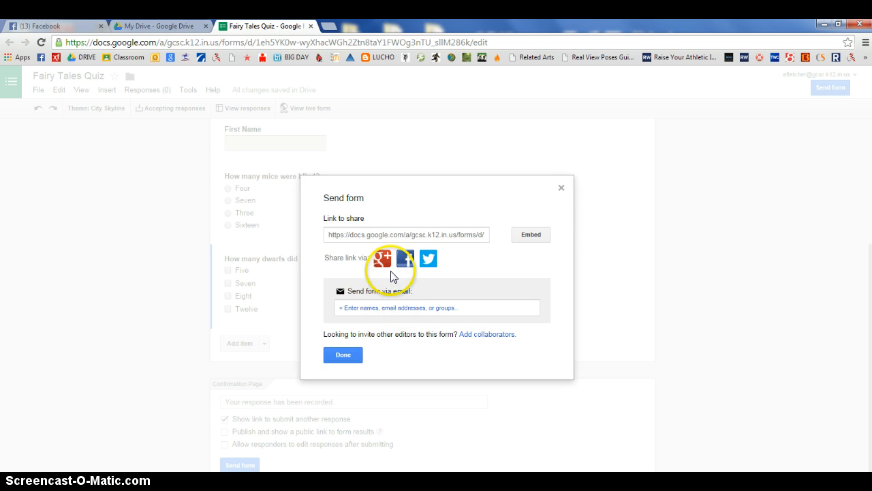
{"action": "left_click", "coordinate": [383, 236]}
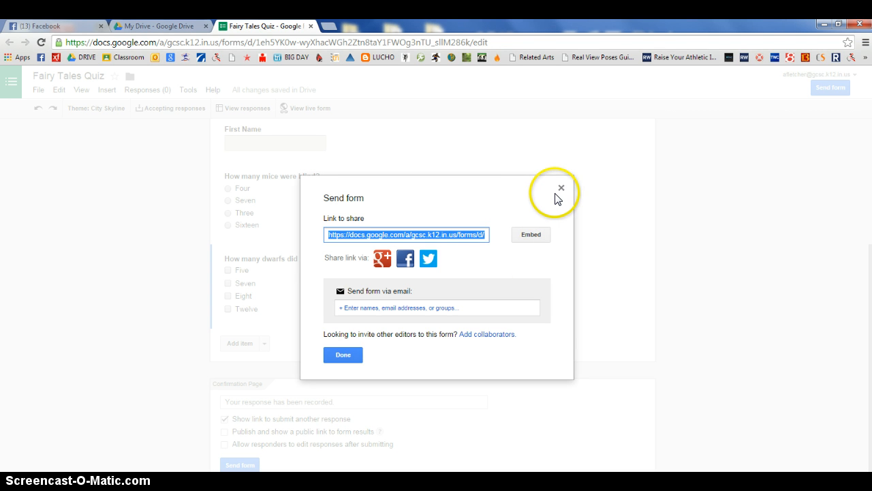
{"action": "left_click", "coordinate": [338, 357]}
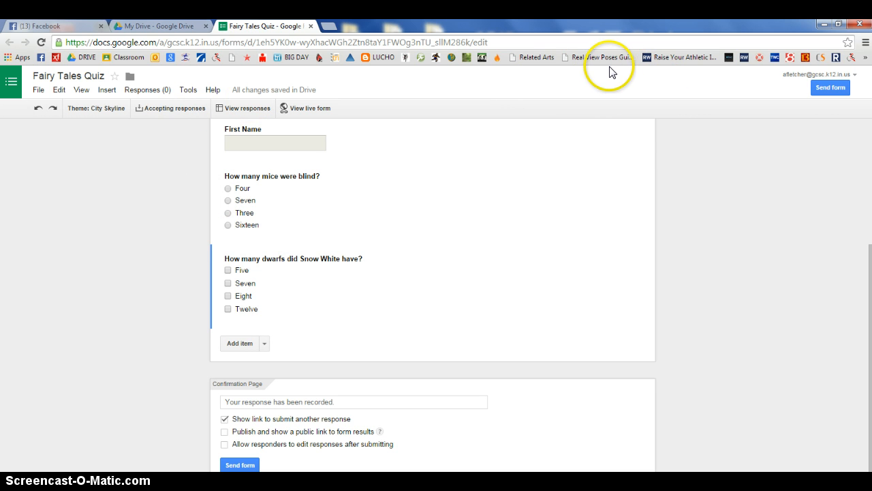
Switch to the Related Arts WordPress dashboard and open the computer teacher's page for editing
{"action": "left_click", "coordinate": [529, 60]}
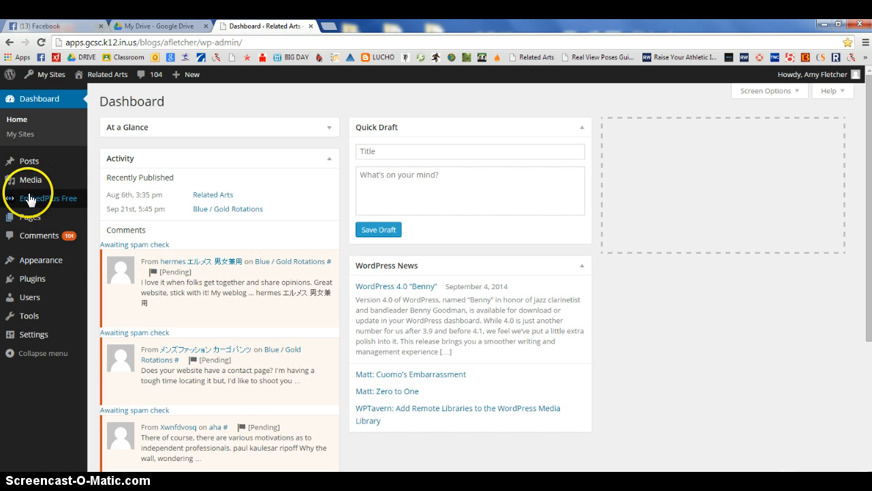
{"action": "mouse_move", "coordinate": [29, 204]}
{"action": "left_click", "coordinate": [103, 221]}
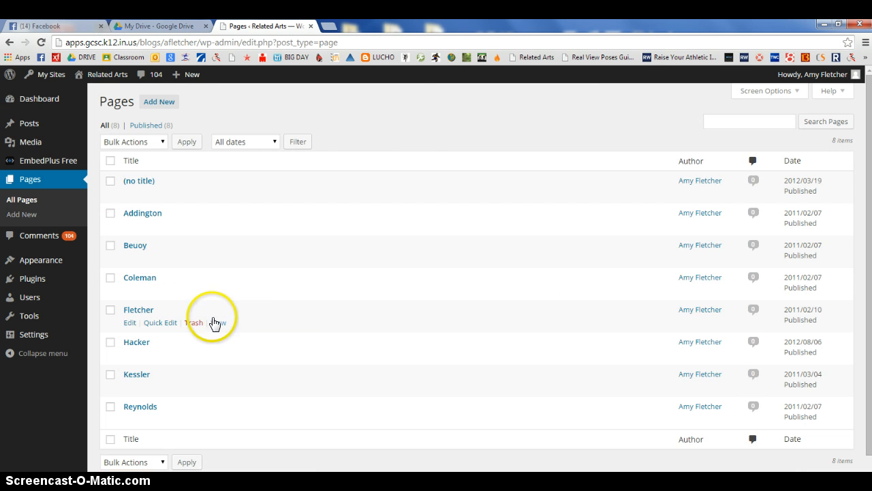
{"action": "left_click", "coordinate": [131, 324]}
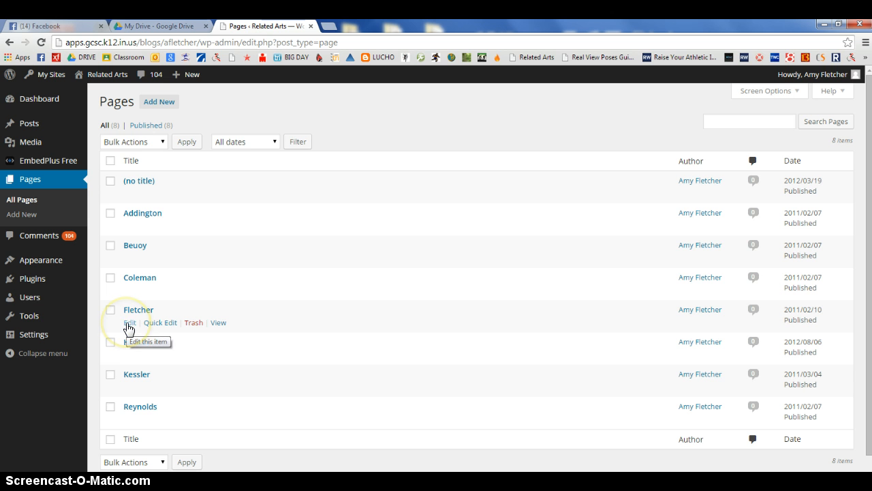
{"action": "left_click", "coordinate": [129, 325]}
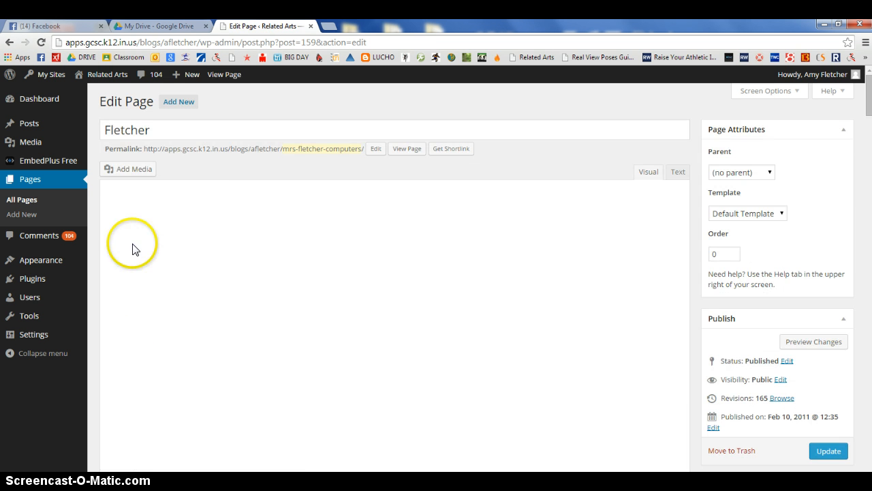
Insert a "Fairy Tales Quiz" line below 2014-2015 linked to the copied form address, and update the page
{"action": "left_click", "coordinate": [155, 214]}
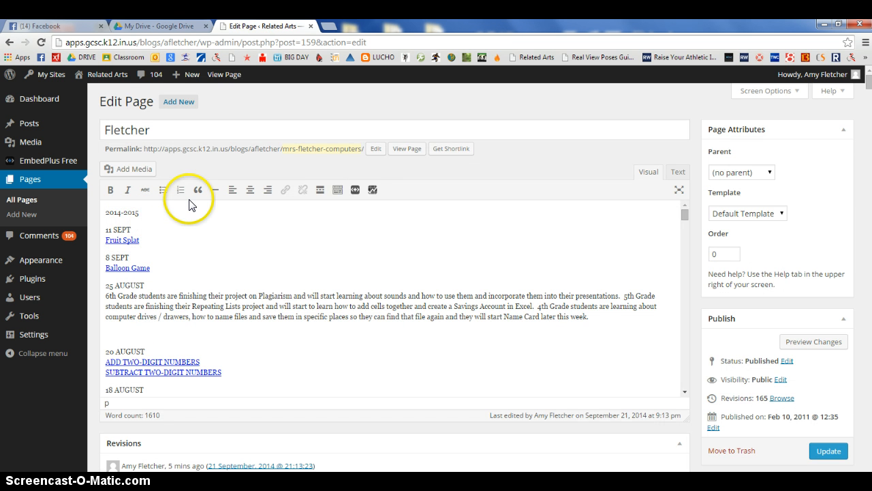
{"action": "key", "text": "Return"}
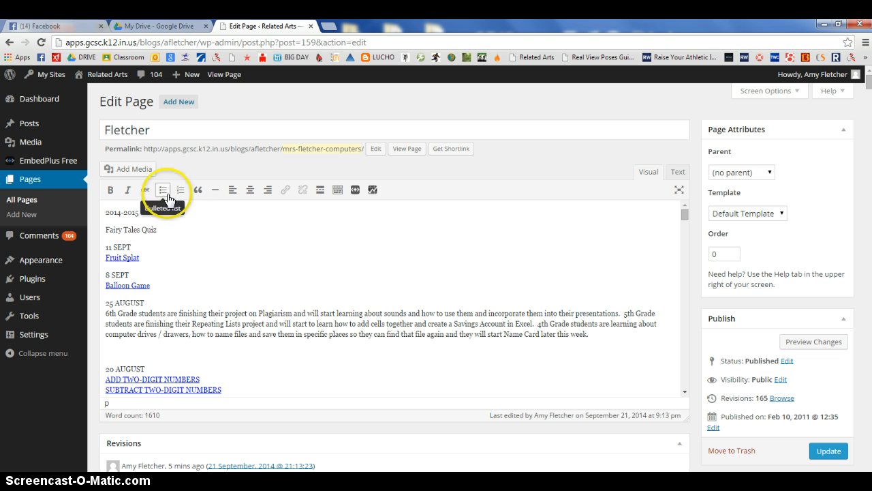
{"action": "left_click_drag", "start_coordinate": [158, 232], "coordinate": [134, 230]}
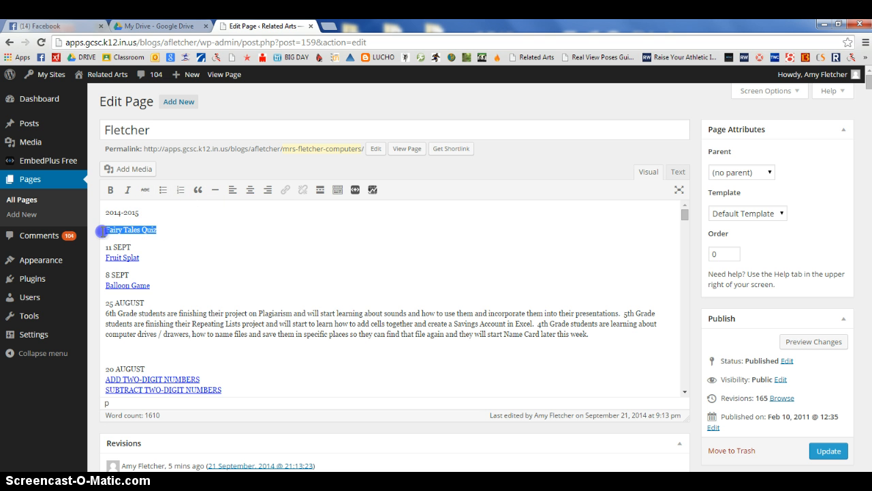
{"action": "left_click", "coordinate": [287, 189]}
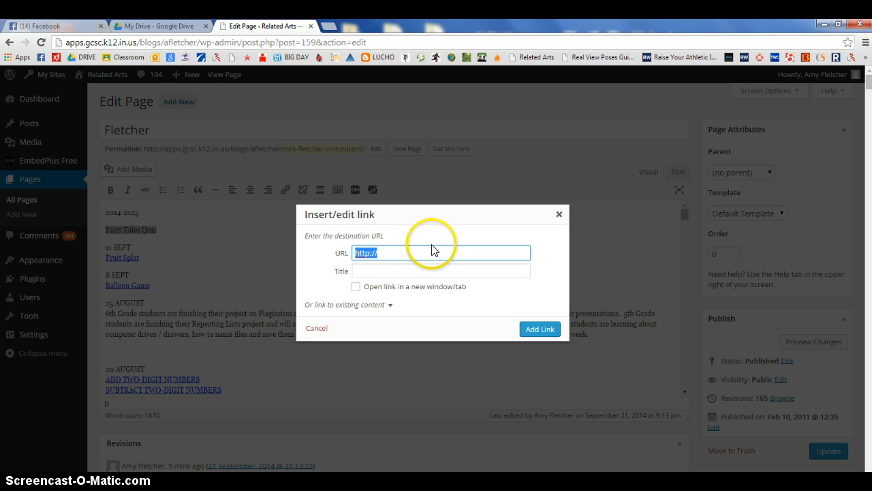
{"action": "key", "text": "ctrl+v"}
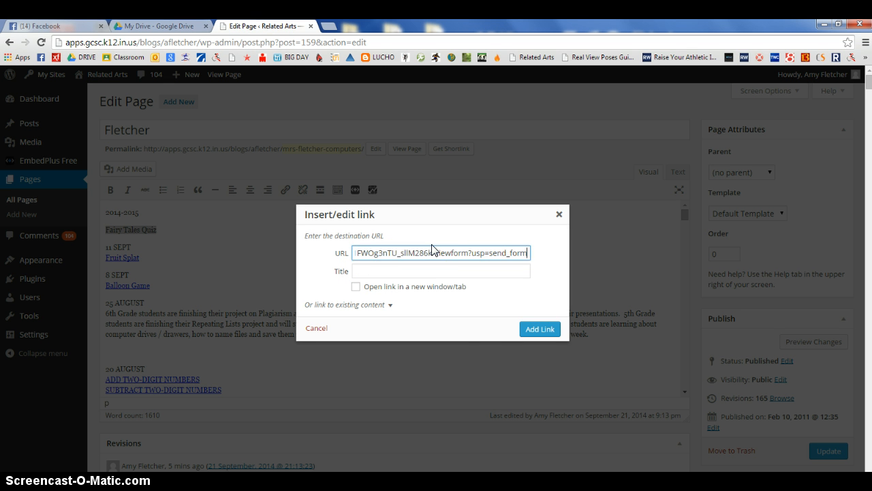
{"action": "left_click", "coordinate": [541, 330]}
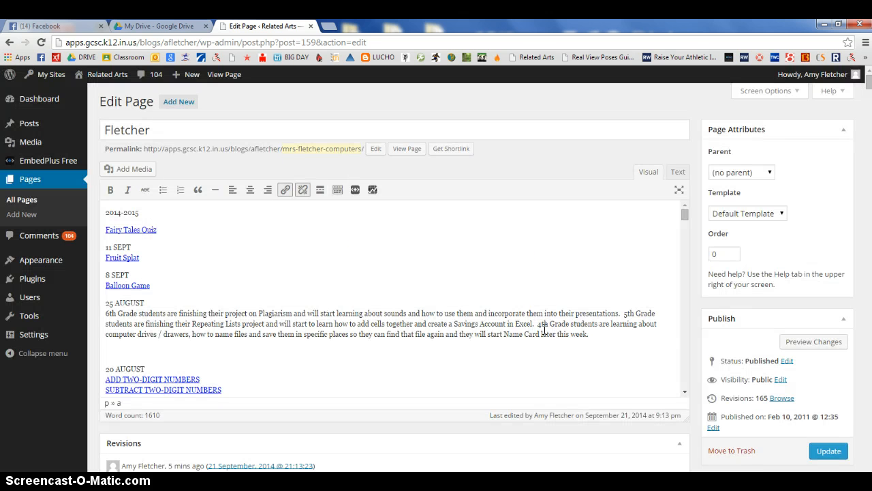
{"action": "left_click", "coordinate": [835, 453]}
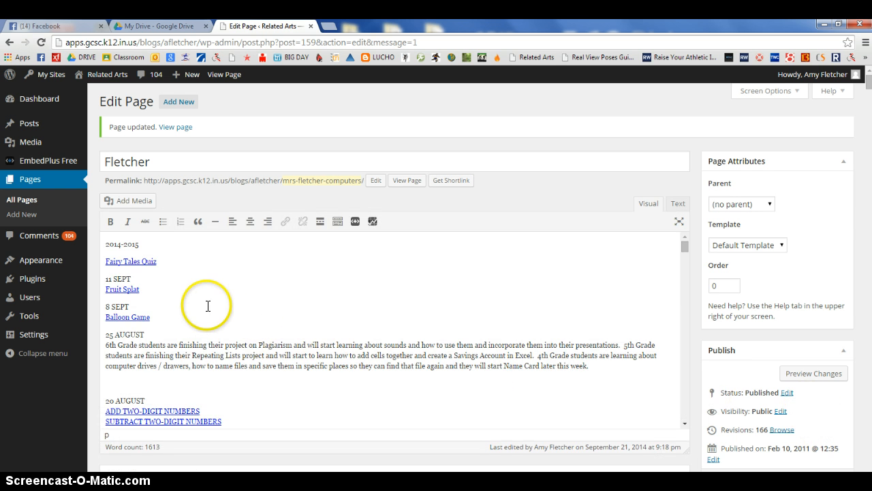
{"action": "left_click", "coordinate": [310, 27]}
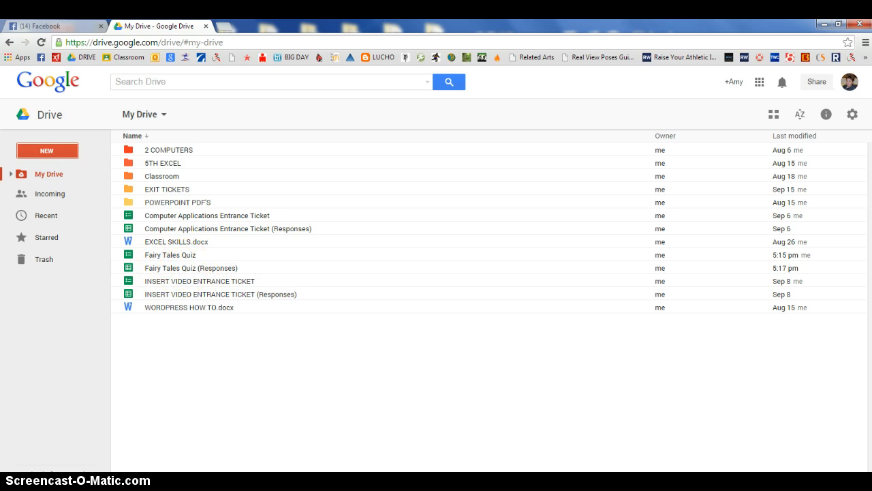
Open the live Fairy Tales Quiz form in the browser for answering
{"action": "mouse_move", "coordinate": [150, 481]}
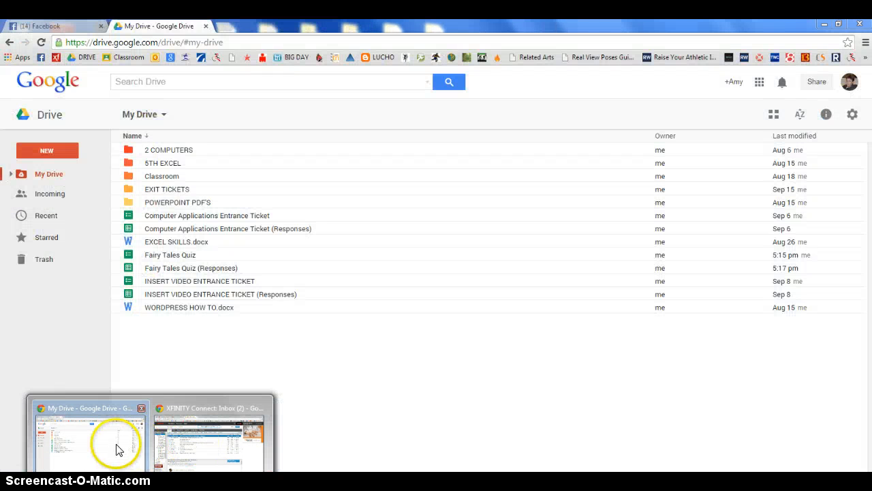
{"action": "left_click", "coordinate": [866, 57]}
{"action": "left_click", "coordinate": [833, 272]}
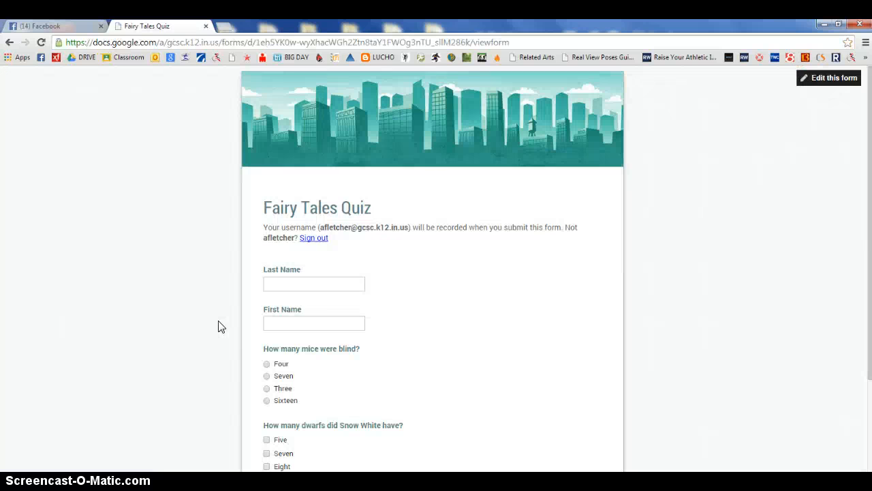
Submit a quiz response with the respondent's last and first name, answering Three blind mice and Seven dwarfs
{"action": "left_click", "coordinate": [321, 284]}
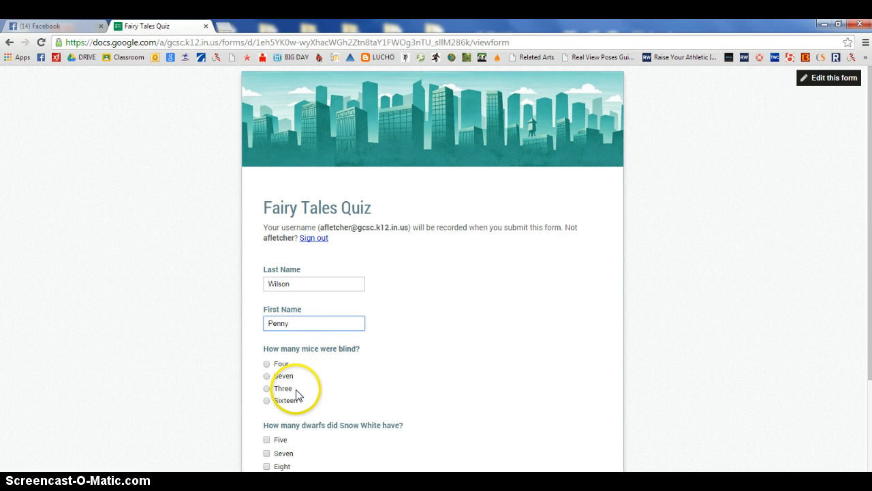
{"action": "left_click", "coordinate": [267, 388]}
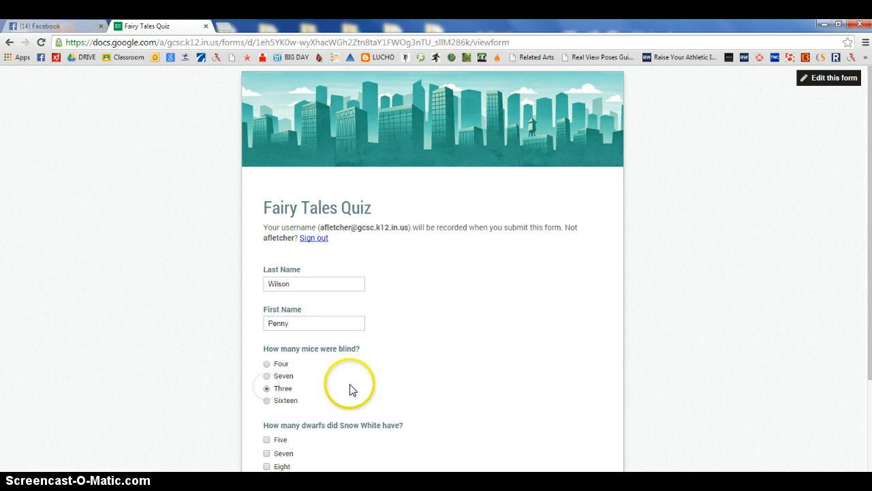
{"action": "scroll", "coordinate": [340, 384], "scroll_direction": "down", "scroll_amount": 1}
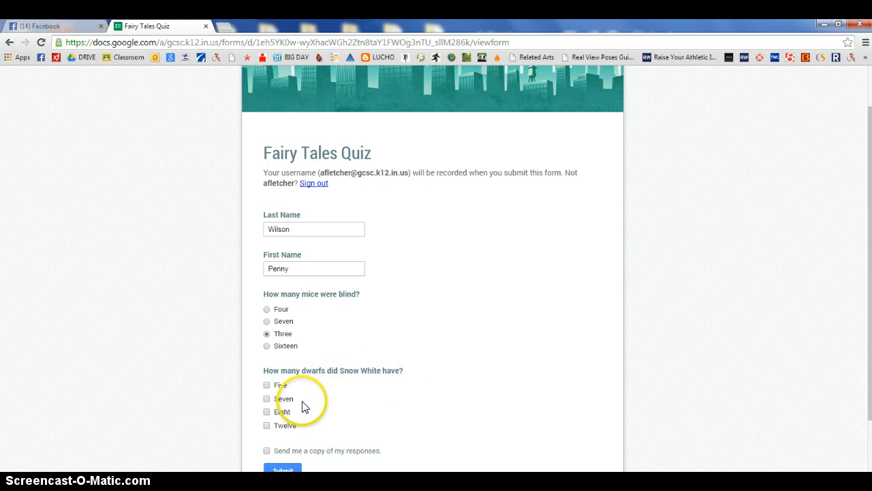
{"action": "left_click", "coordinate": [267, 398]}
{"action": "scroll", "coordinate": [315, 409], "scroll_direction": "down", "scroll_amount": 2}
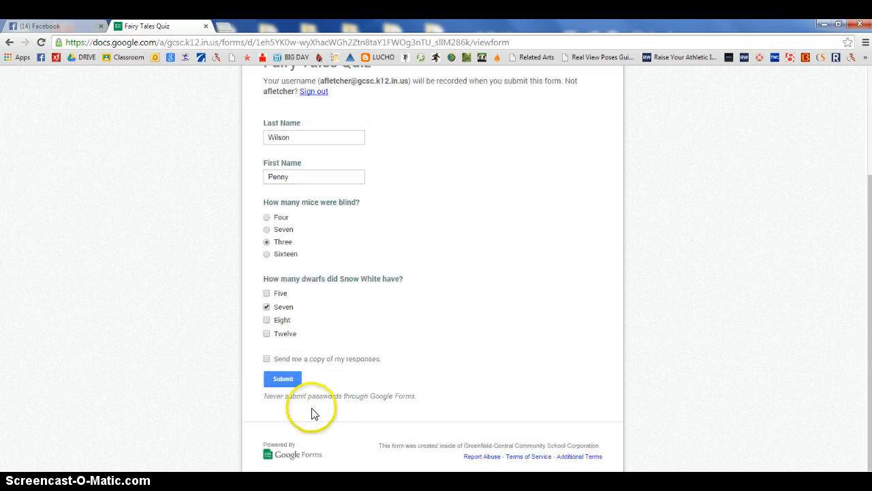
{"action": "left_click", "coordinate": [282, 381]}
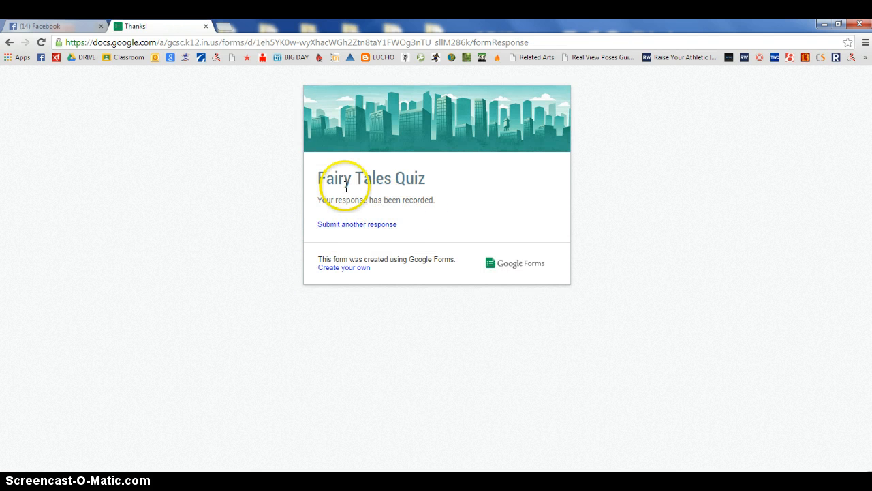
Open the Fairy Tales Quiz (Responses) spreadsheet from Google Drive and widen the Username and both quiz question columns
{"action": "left_click", "coordinate": [85, 58]}
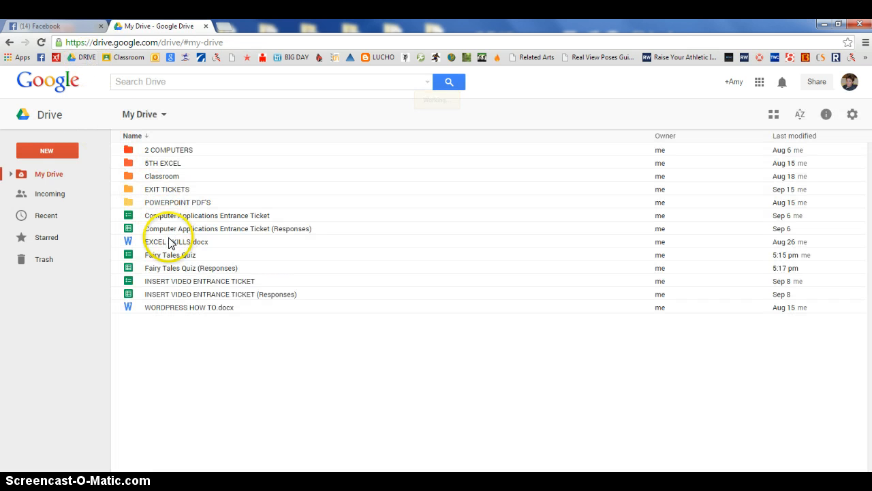
{"action": "double_click", "coordinate": [191, 273]}
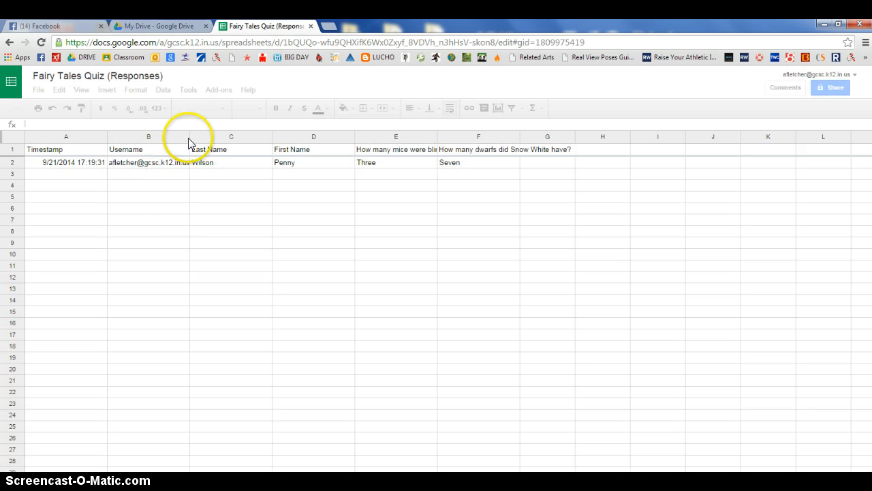
{"action": "left_click_drag", "start_coordinate": [189, 141], "coordinate": [235, 140]}
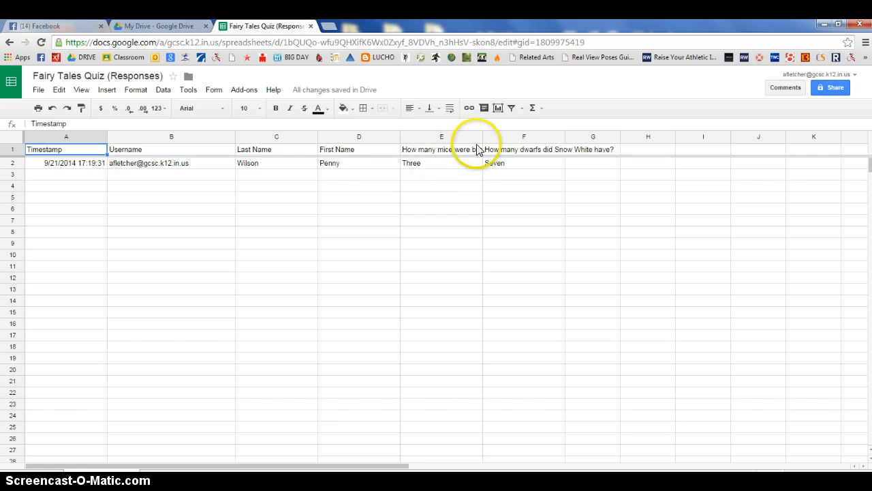
{"action": "left_click_drag", "start_coordinate": [481, 138], "coordinate": [509, 138]}
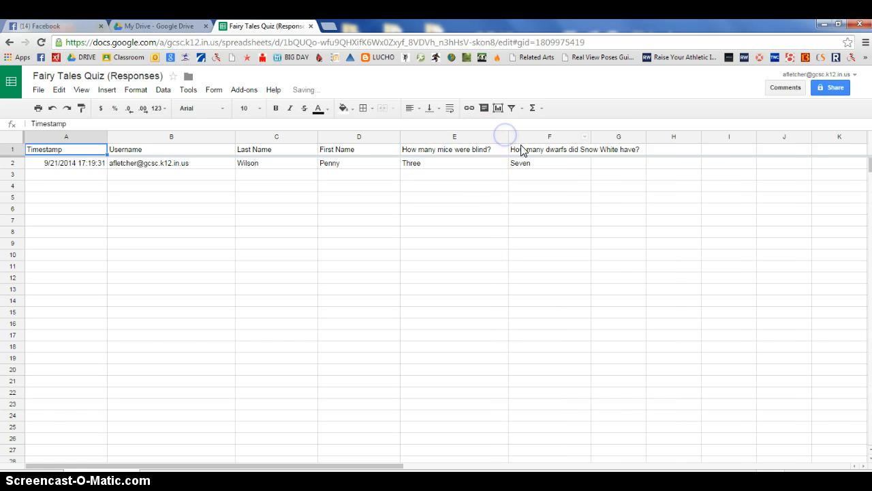
{"action": "left_click_drag", "start_coordinate": [589, 139], "coordinate": [646, 137]}
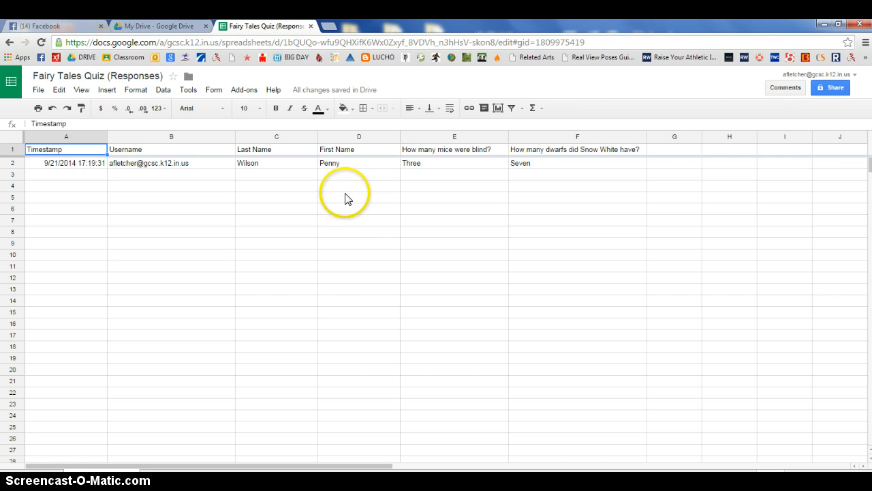
Try to grade the quiz responses with Grade Assignment in the Flubaroo add-on
{"action": "left_click", "coordinate": [247, 90]}
{"action": "mouse_move", "coordinate": [259, 117]}
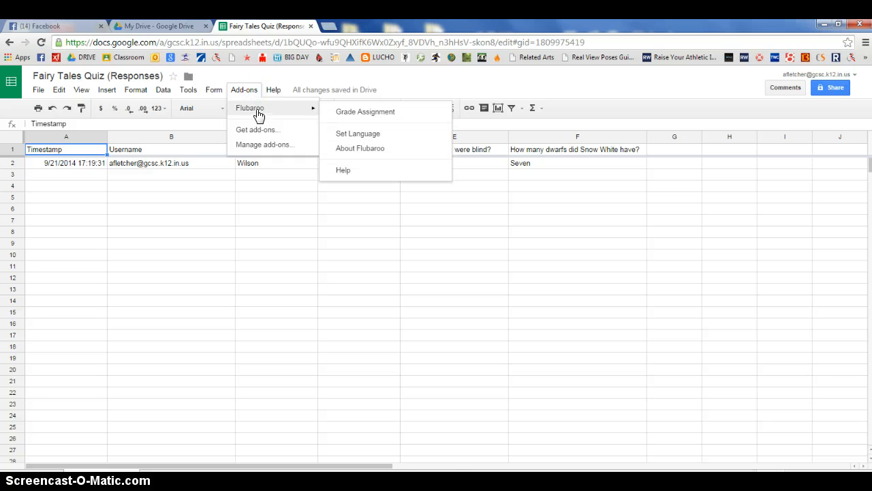
{"action": "left_click", "coordinate": [347, 113]}
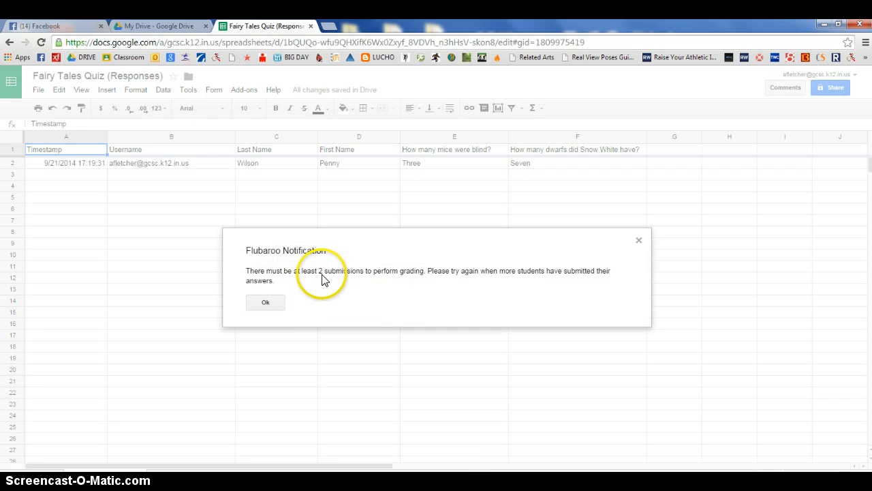
{"action": "left_click", "coordinate": [272, 301]}
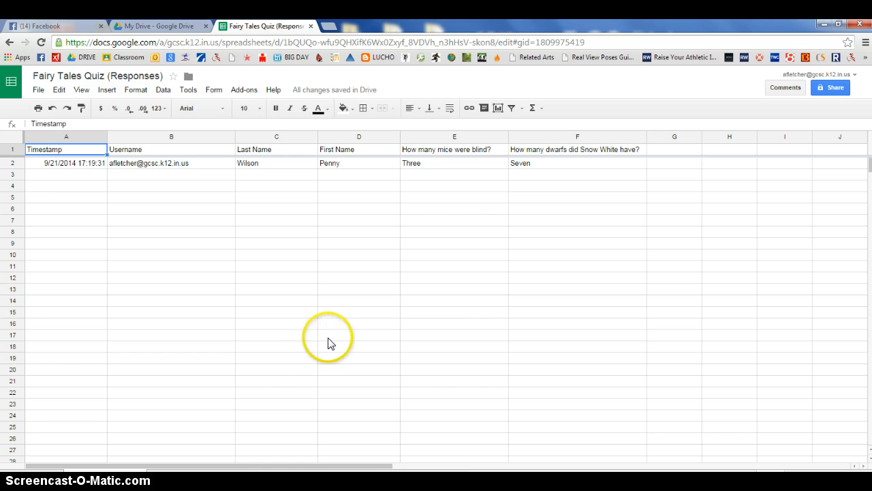